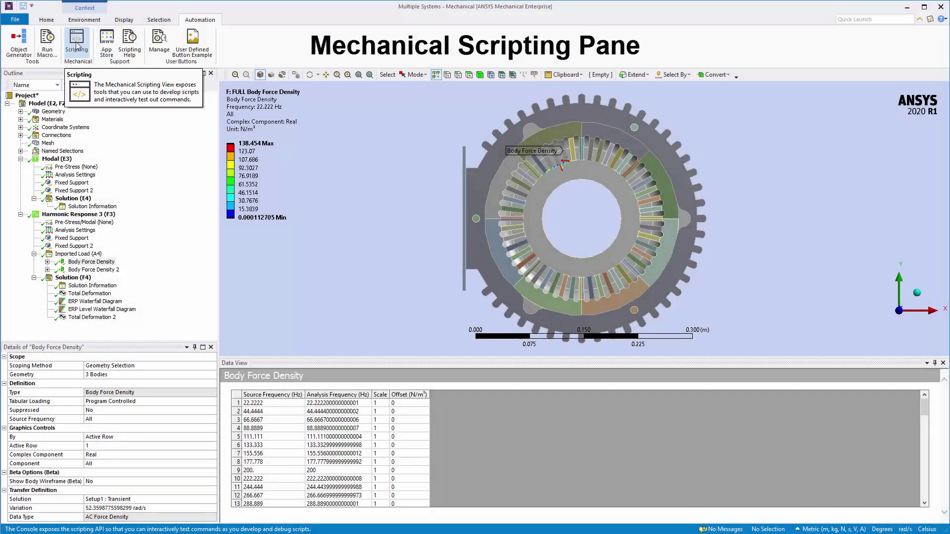
Step: Open the Mechanical Scripting pane with its editor and shell from the Automation tab
click(77, 46)
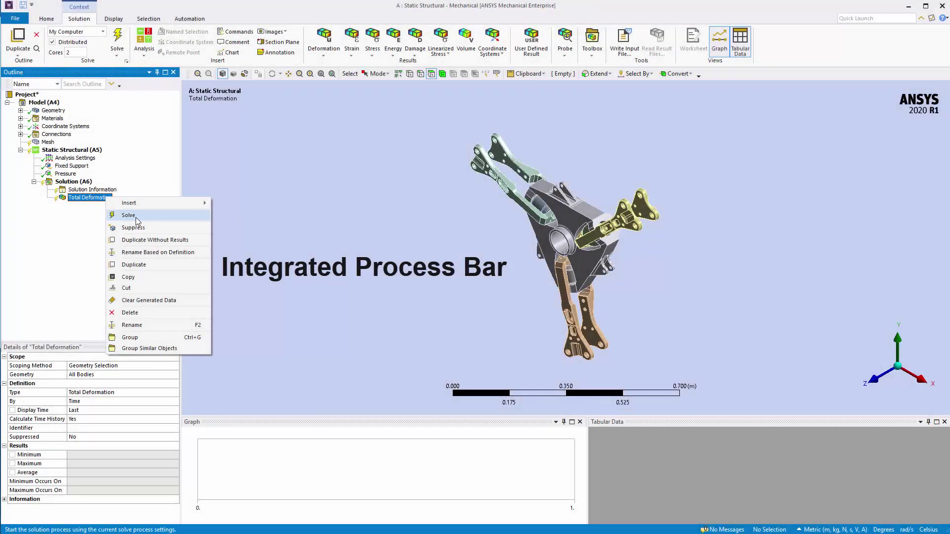
Step: Solve the leg assembly's static structural analysis from the Solution item
click(138, 221)
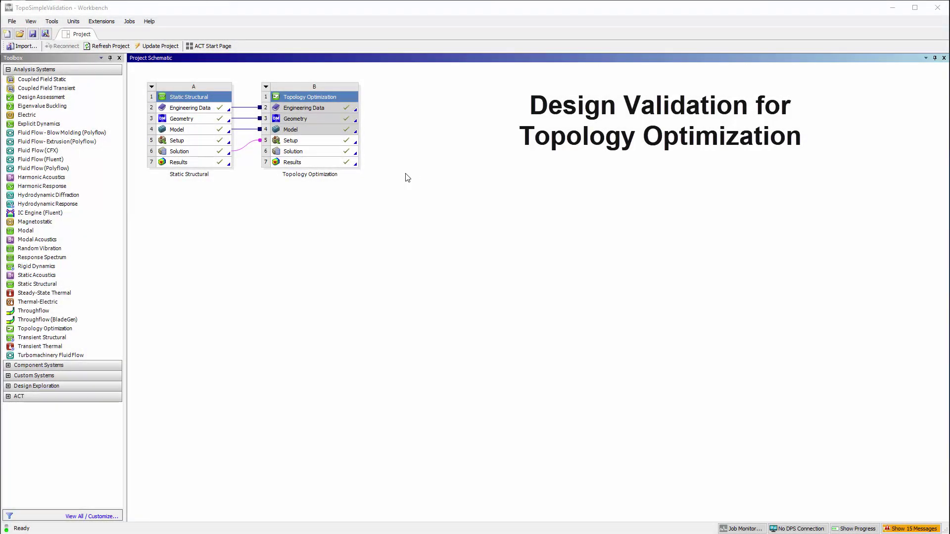
Step: Transfer system B's optimization results to a new validation Static Structural system C and select its Model
right_click(349, 163)
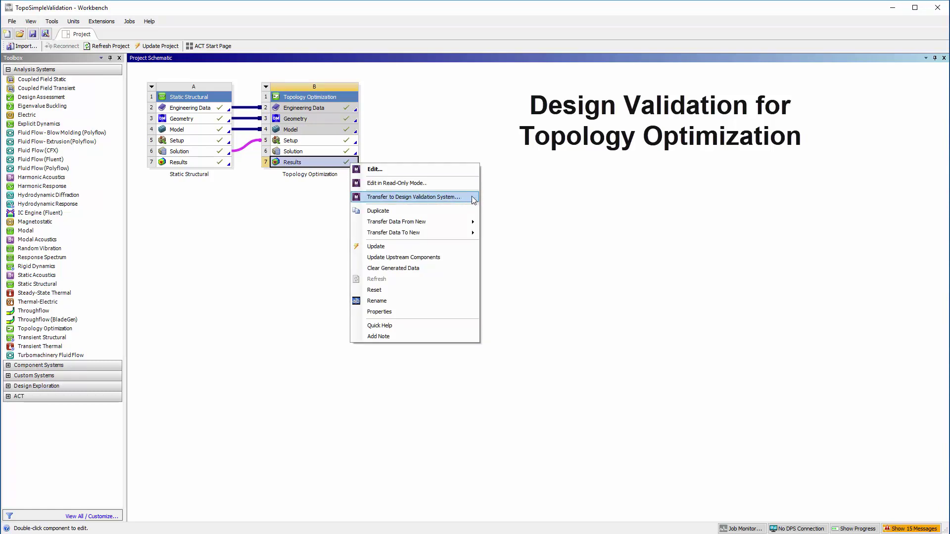
click(473, 199)
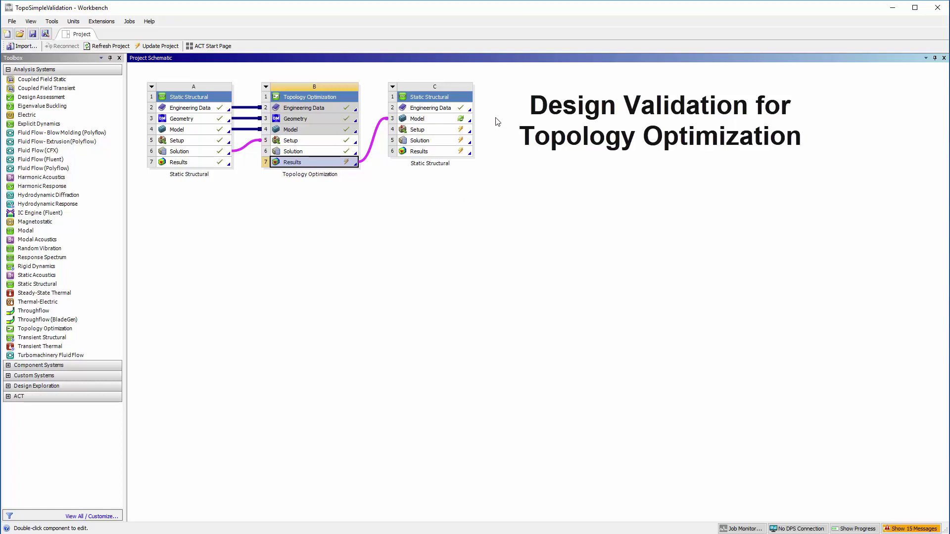
click(449, 119)
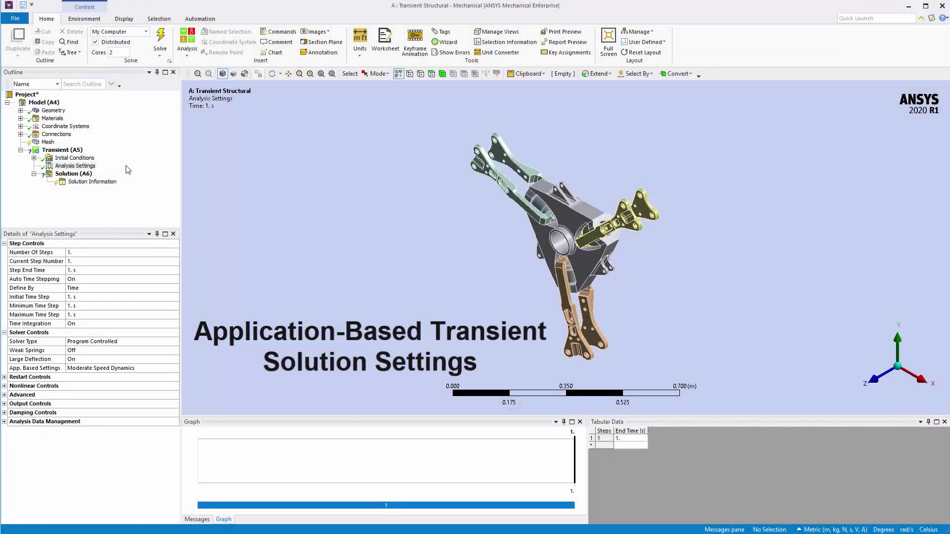
Step: Open the transient App. Based Settings dropdown, currently Moderate Speed Dynamics
click(96, 170)
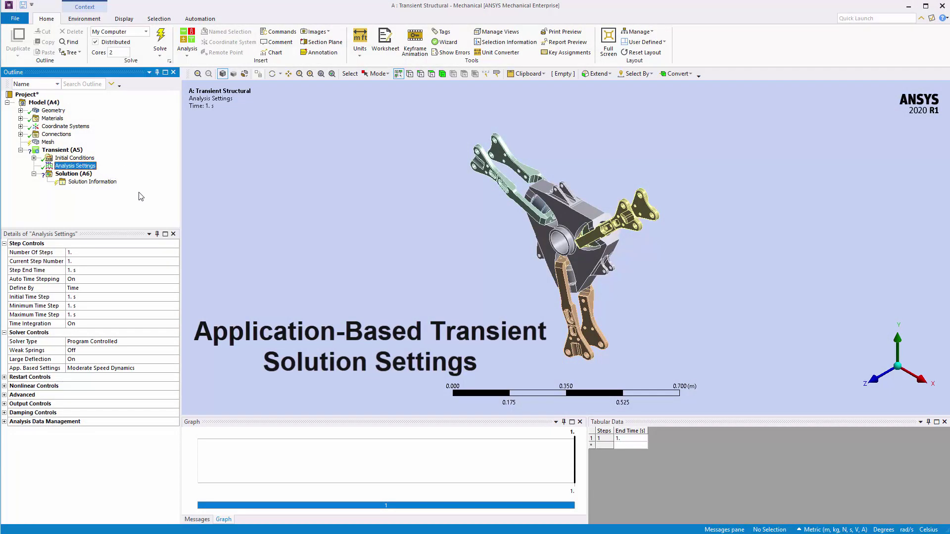
click(174, 370)
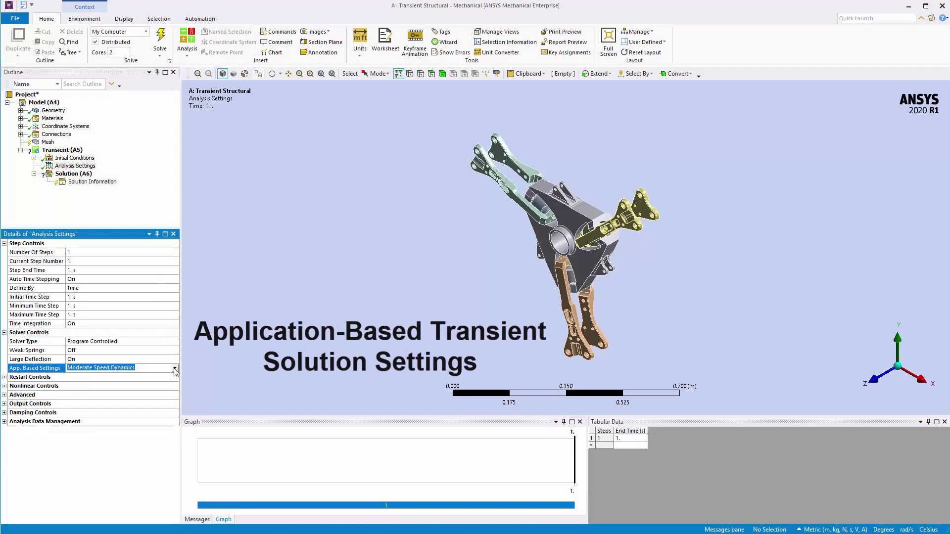
click(175, 370)
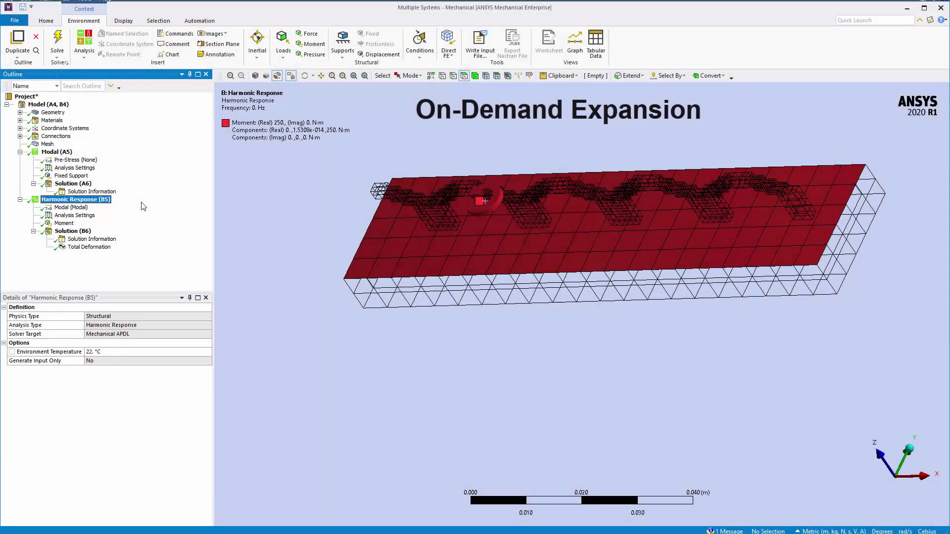
Step: Review harmonic Skip Expansion, Total Deformation, and Euler Angles and Volume and Energy output controls
click(82, 215)
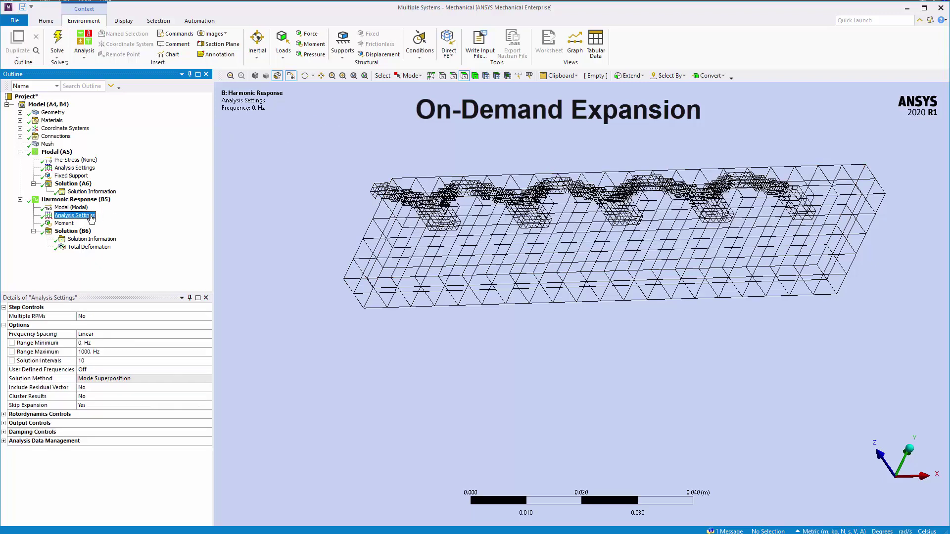
click(66, 405)
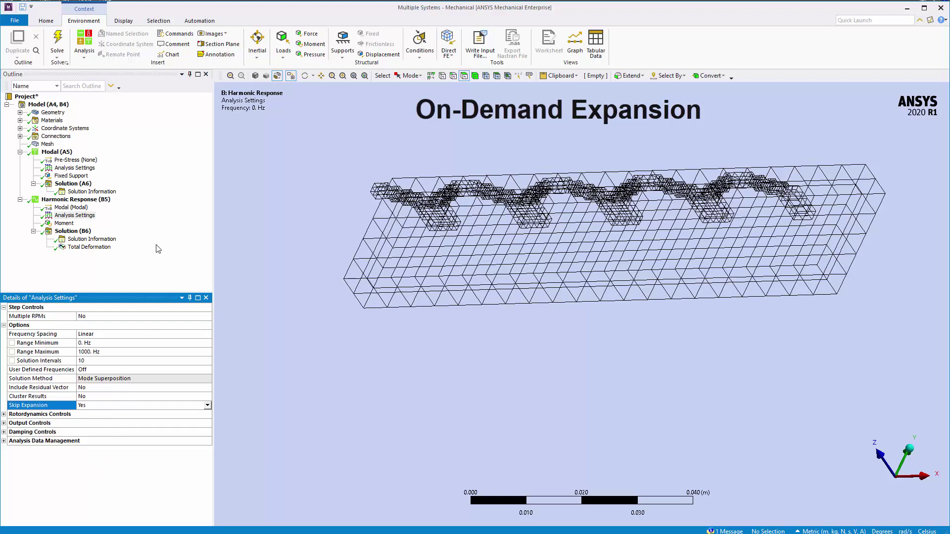
click(84, 248)
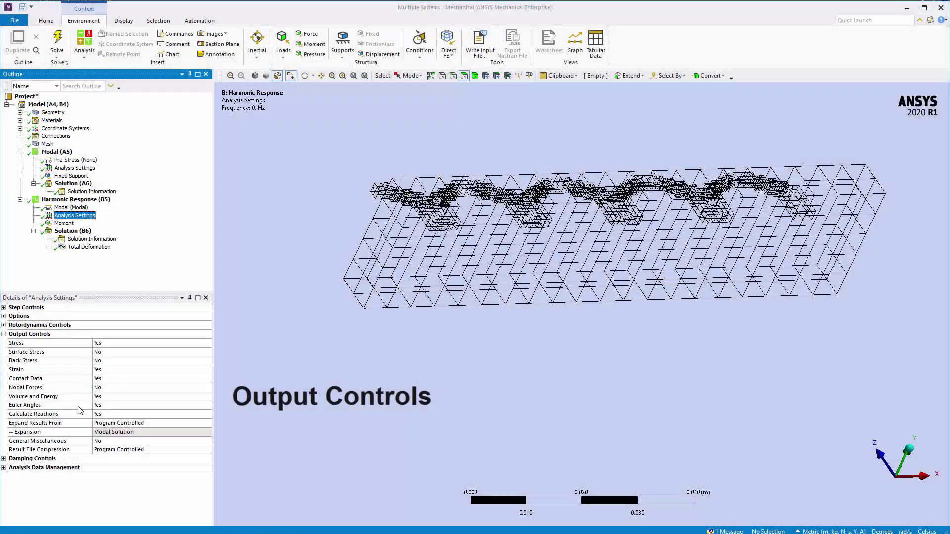
click(79, 408)
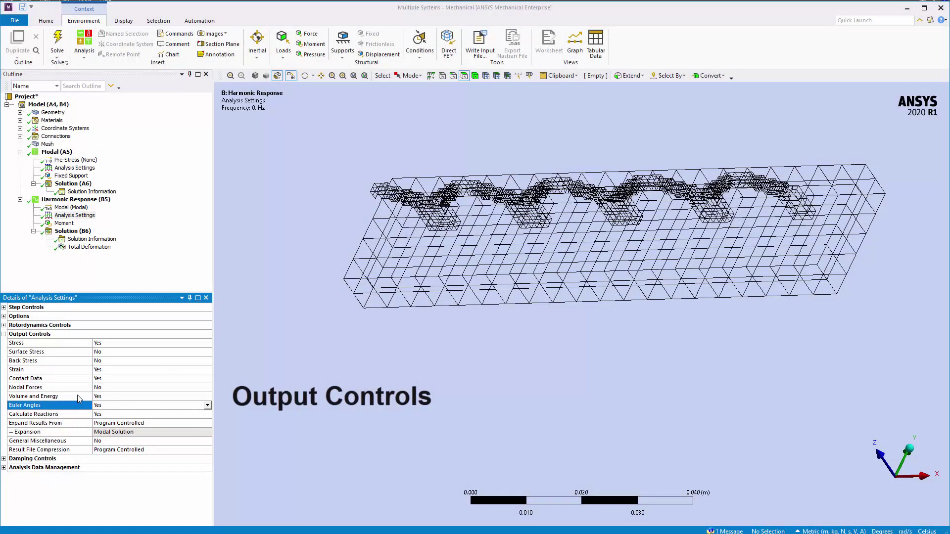
click(78, 395)
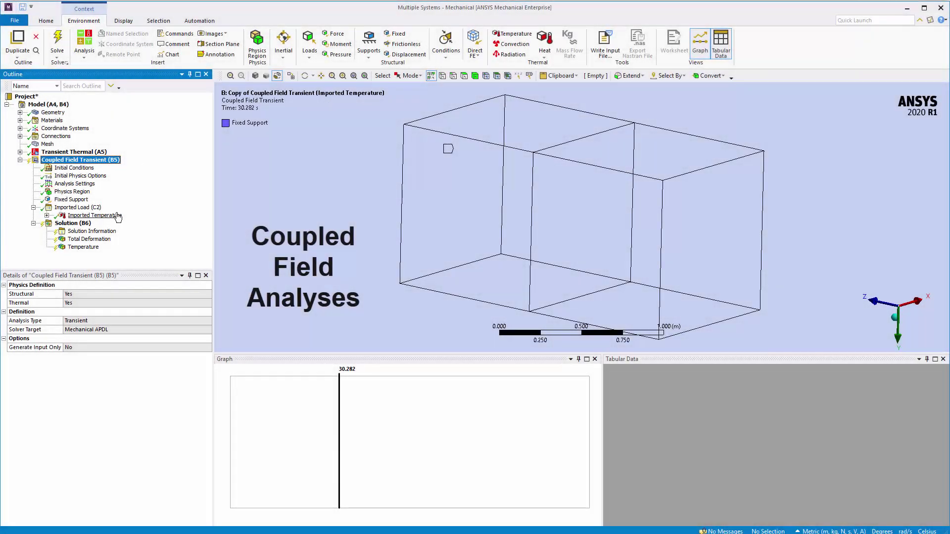
Step: Keep the Imported Temperature load's Apply As setting on Initial Condition
click(93, 215)
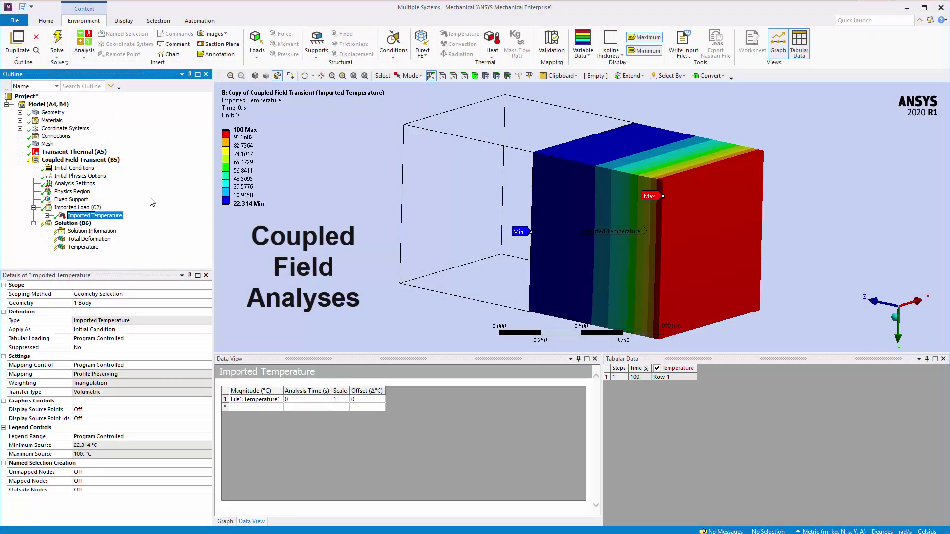
click(49, 330)
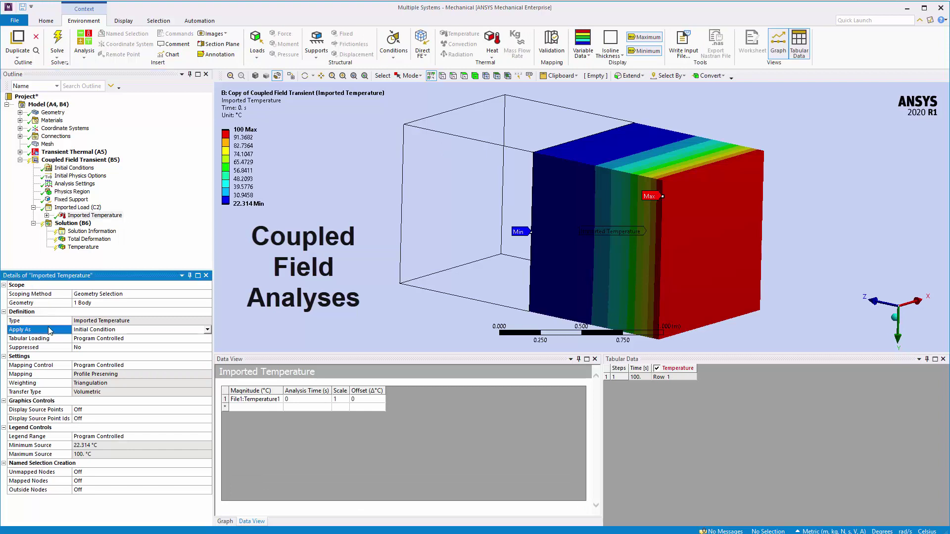
click(207, 330)
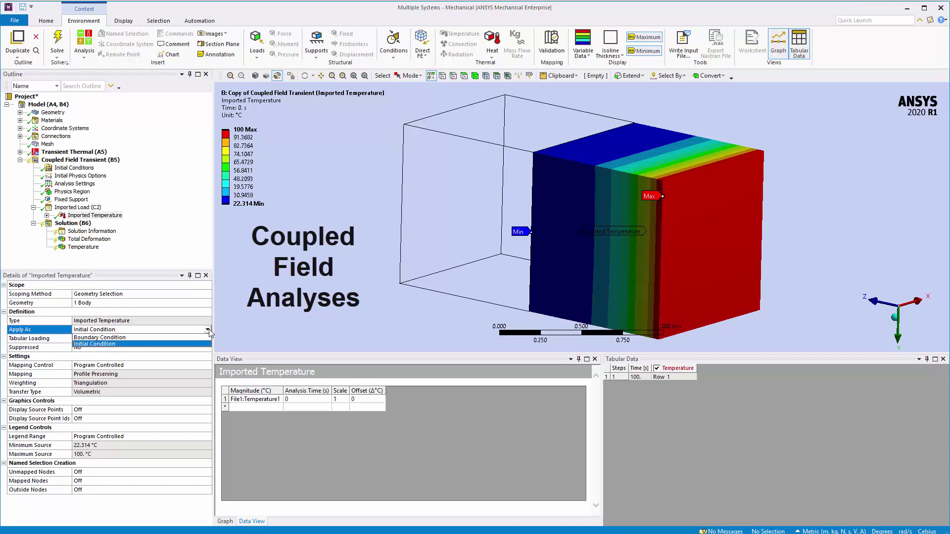
click(230, 322)
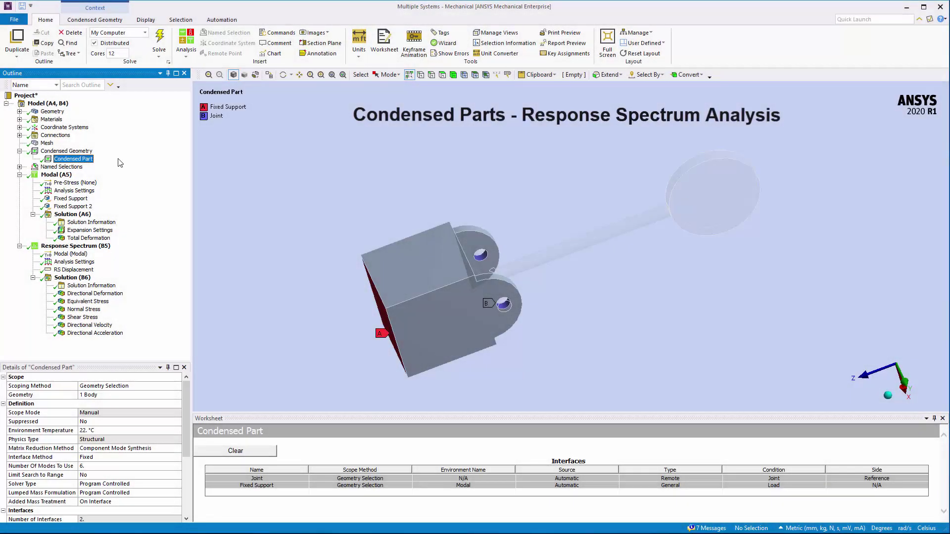
Step: Inspect Directional Deformation, the contacts' Trim Contact setting, and the Condensed Part's five-interface worksheet
click(104, 246)
ctrl+click(109, 293)
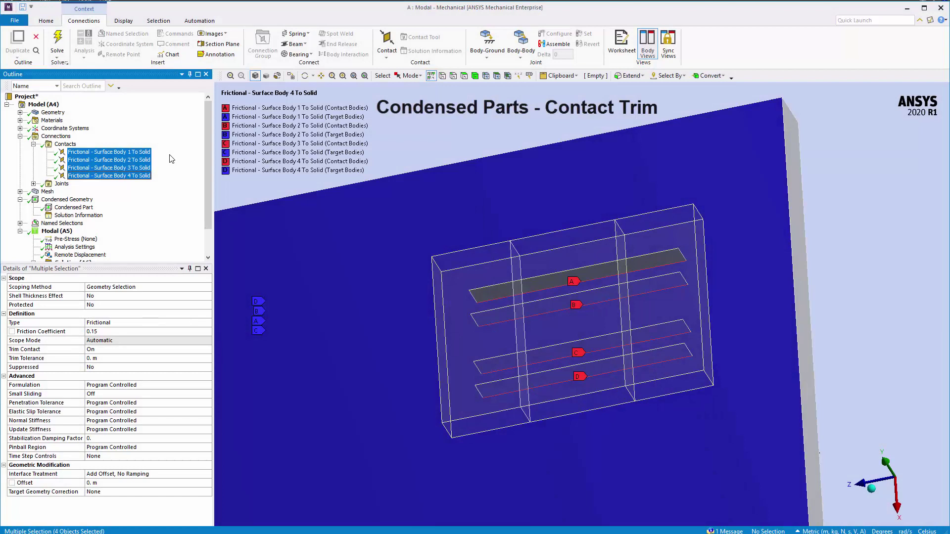
click(61, 352)
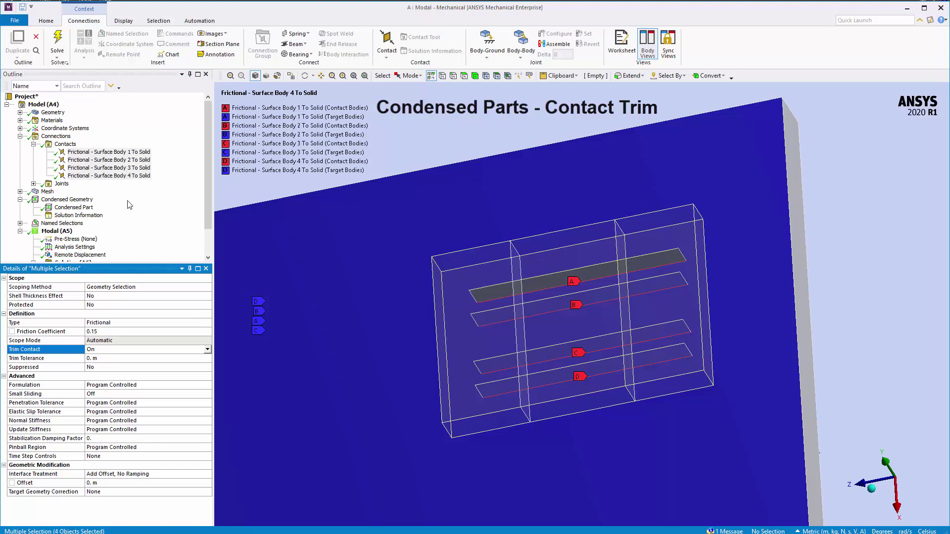
click(92, 210)
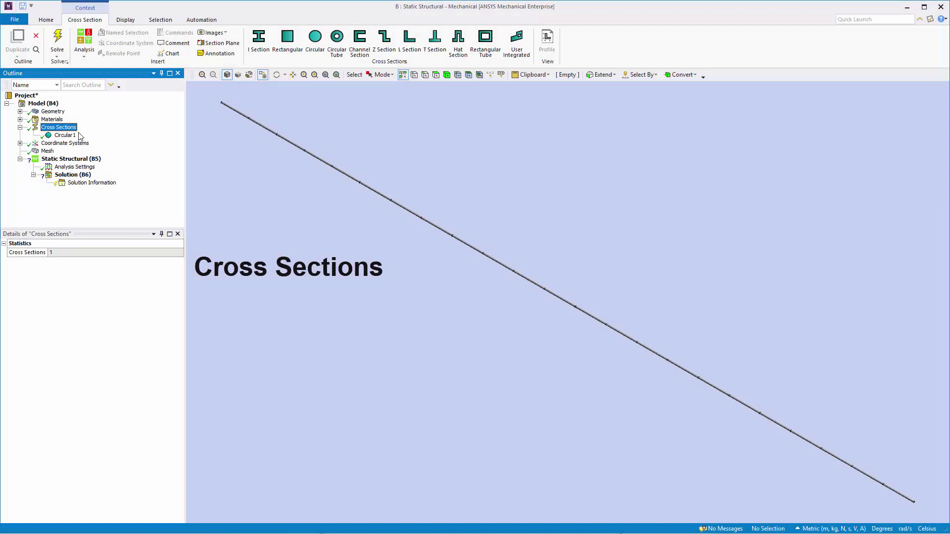
Step: Check Circular1's radius, add a Rectangular Tube cross section, and turn the profile display off
click(74, 135)
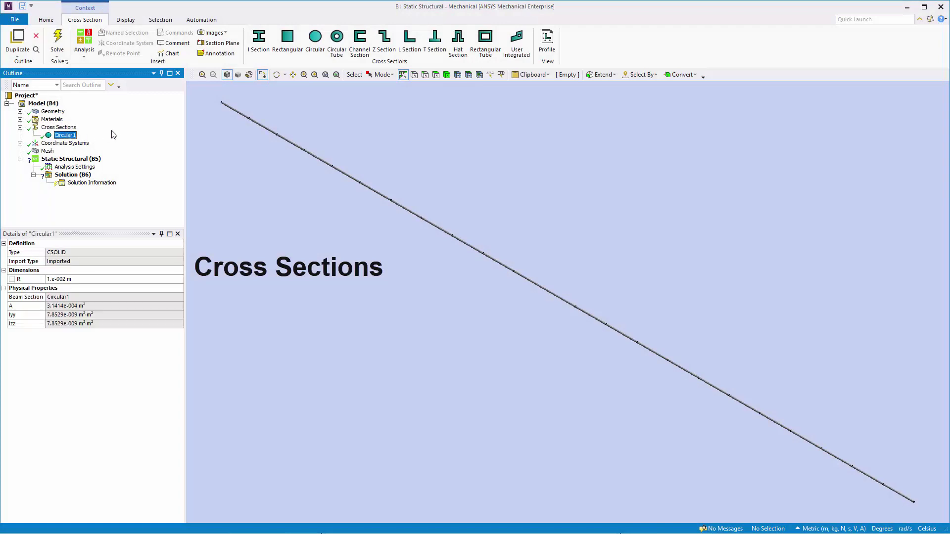
click(160, 280)
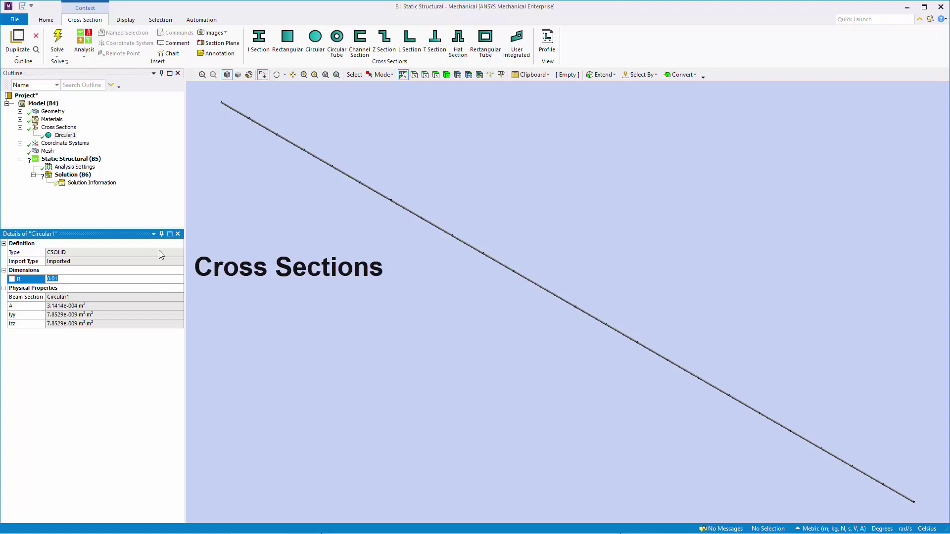
click(486, 45)
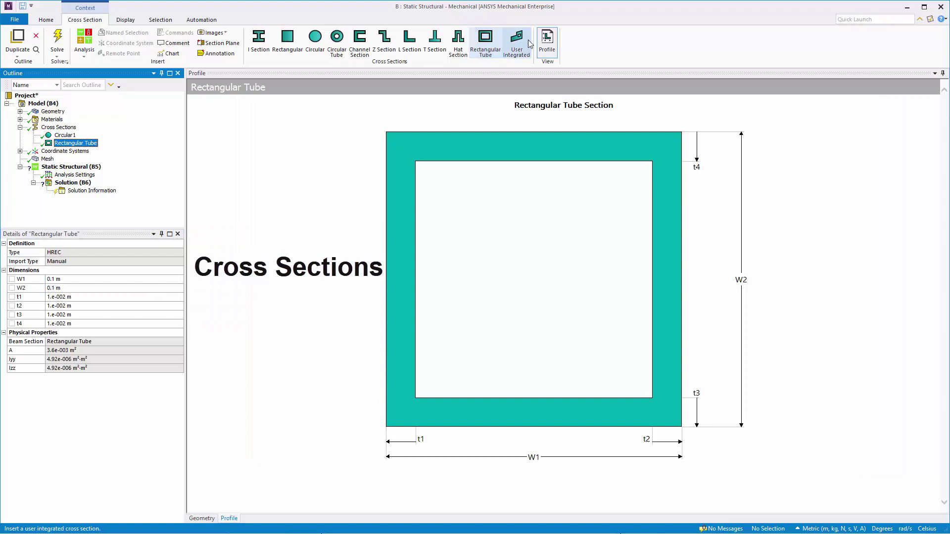
click(554, 36)
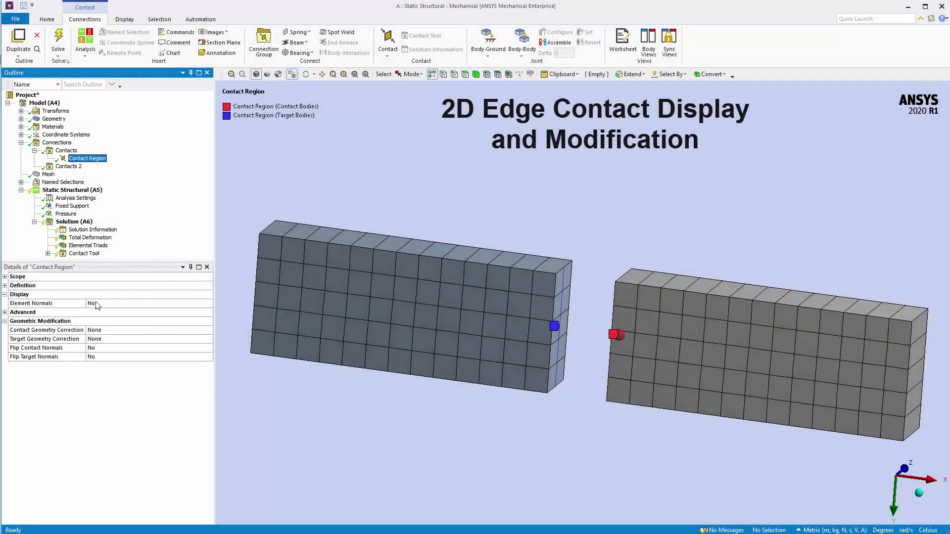
Step: Set the Element Normals display to Yes and Flip Contact Normals to No
click(92, 303)
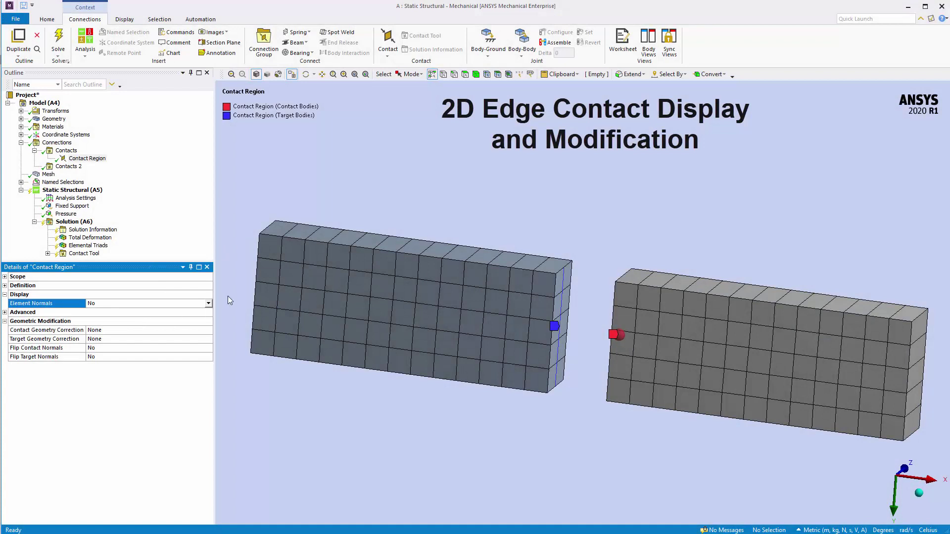
click(211, 305)
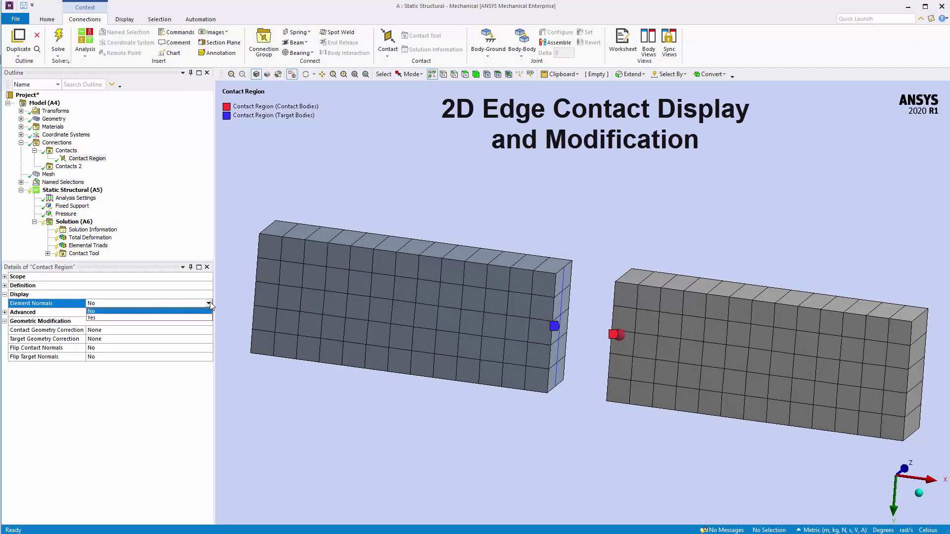
click(211, 317)
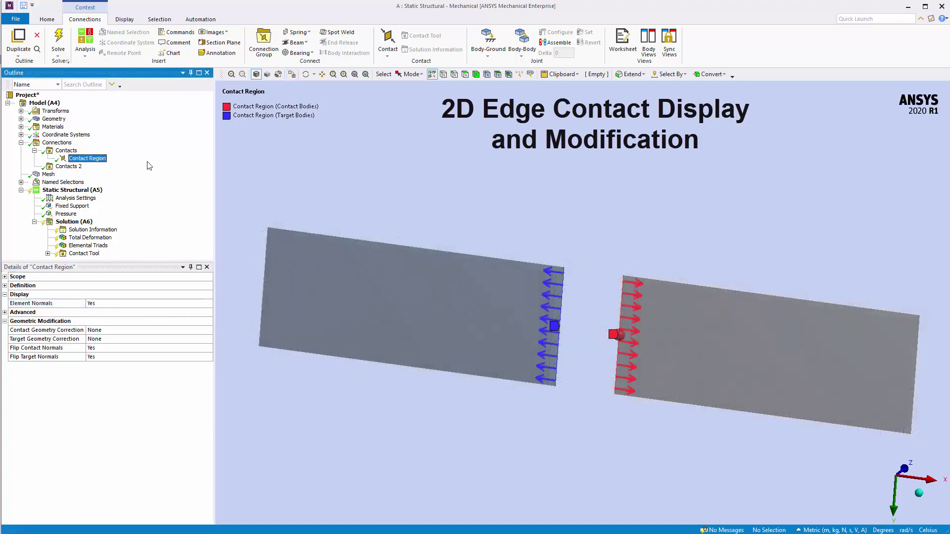
double_click(114, 349)
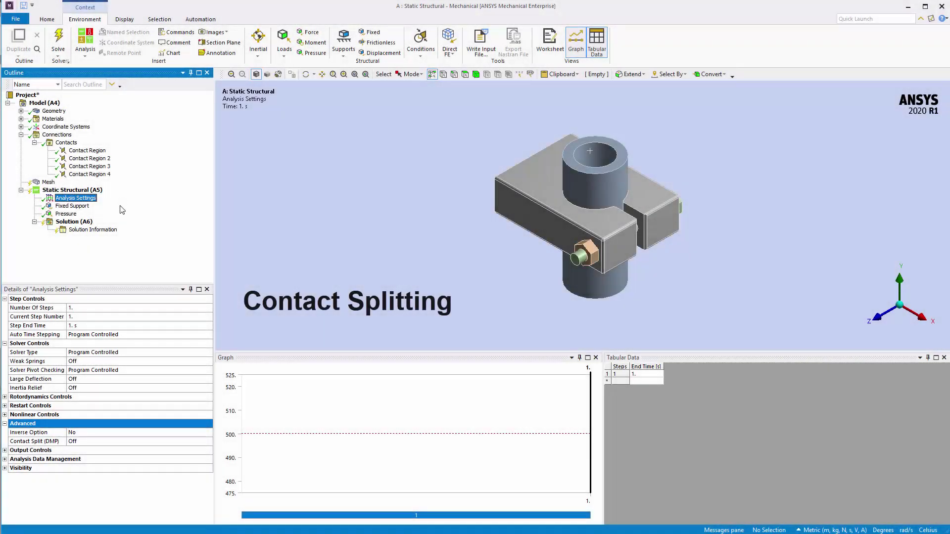
click(58, 443)
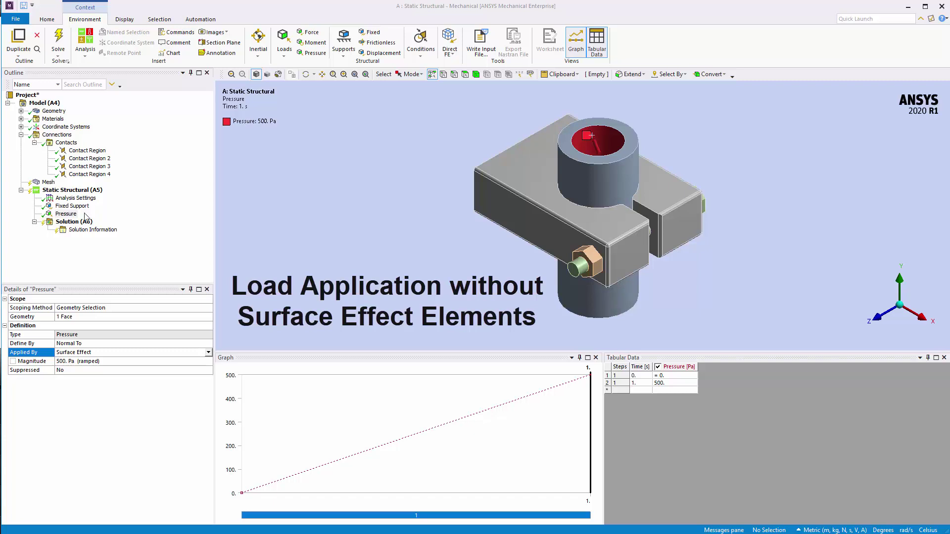
Step: Change the 500 Pa bore pressure's Applied By from Surface Effect to Direct
click(73, 215)
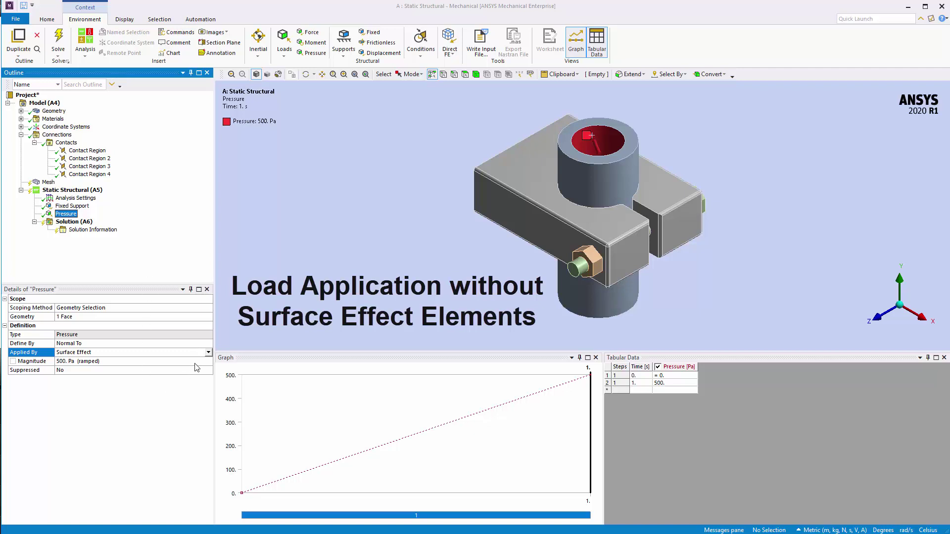
click(209, 353)
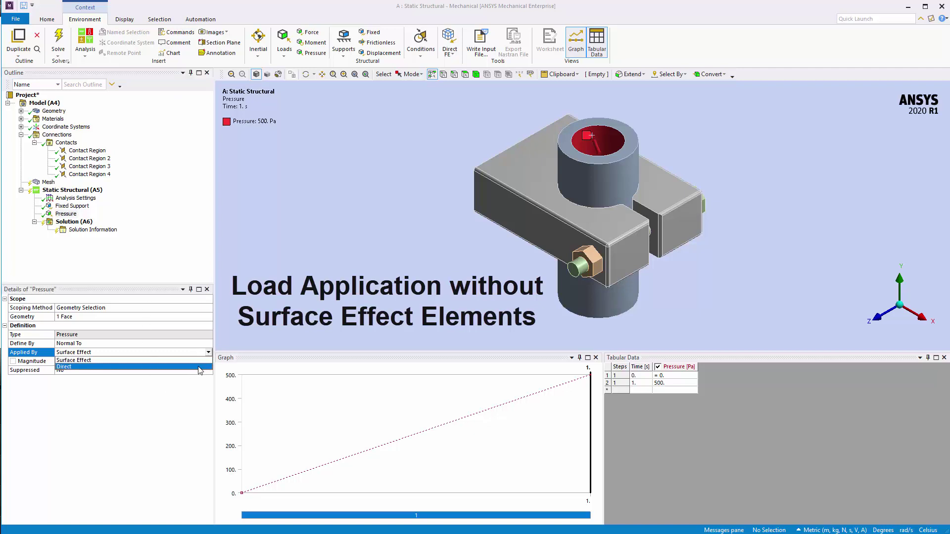
click(199, 368)
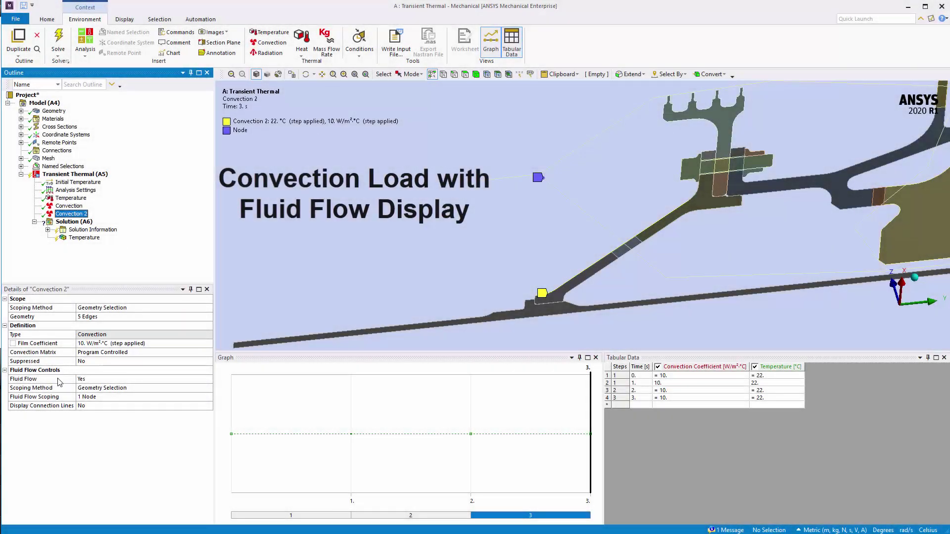
Step: Set Convection 2's Display Connection Lines to Yes and zoom in on the lines and fluid node
click(59, 382)
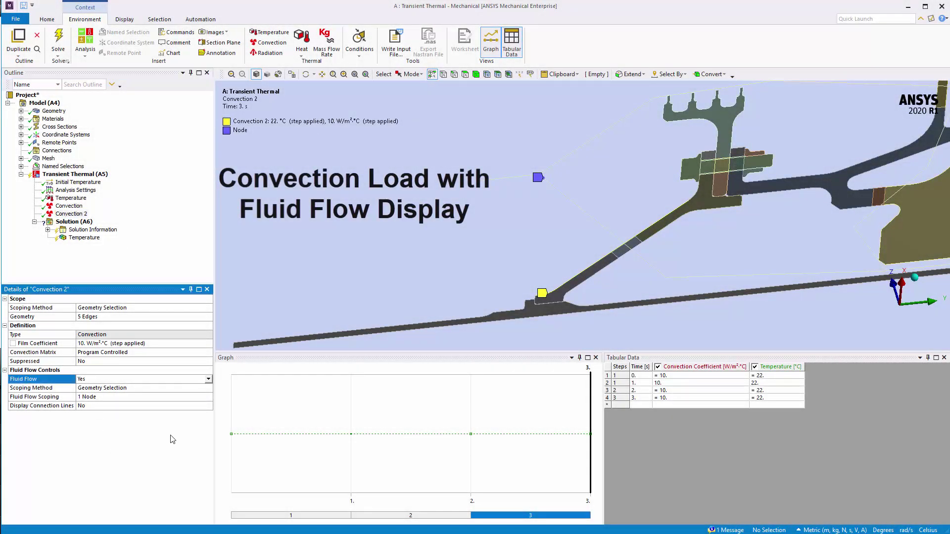
click(208, 407)
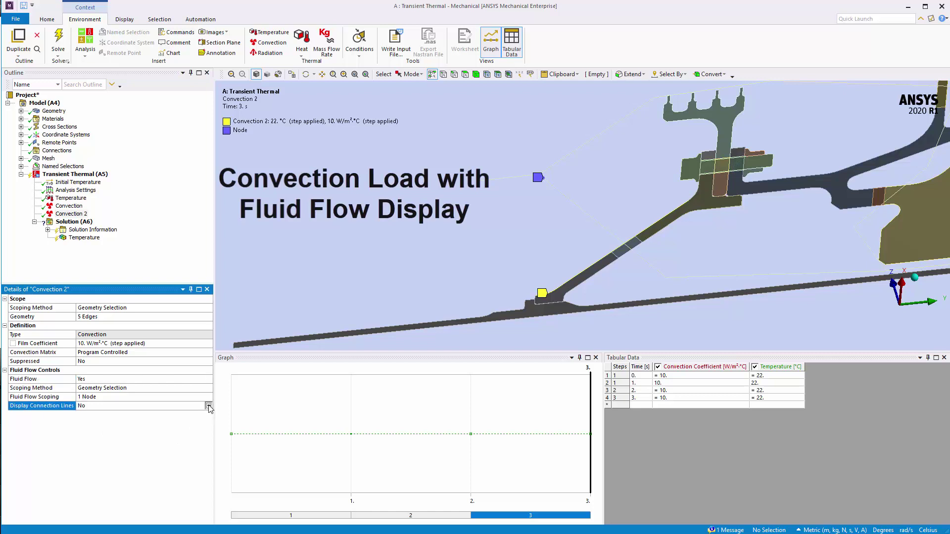
click(208, 407)
click(149, 421)
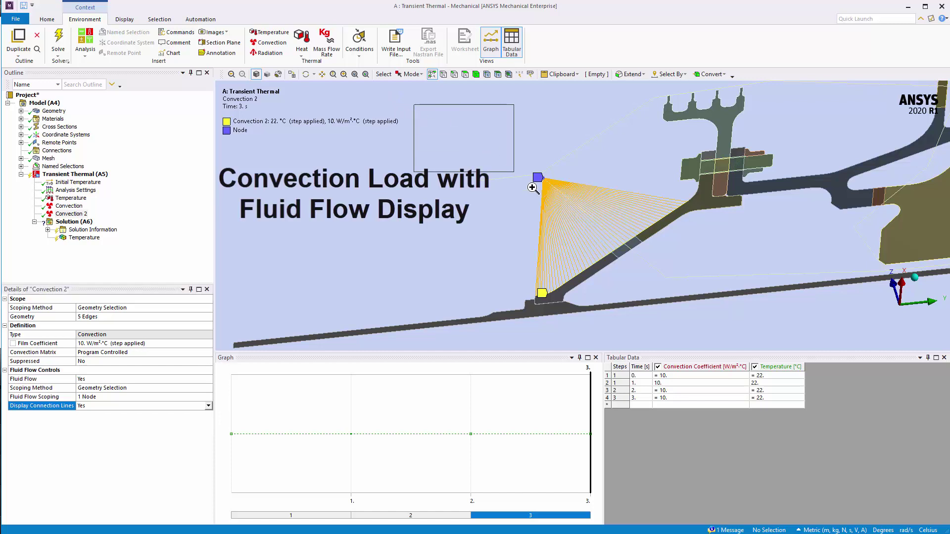
right_drag(413, 105, 739, 339)
scroll(742, 329, up, 2)
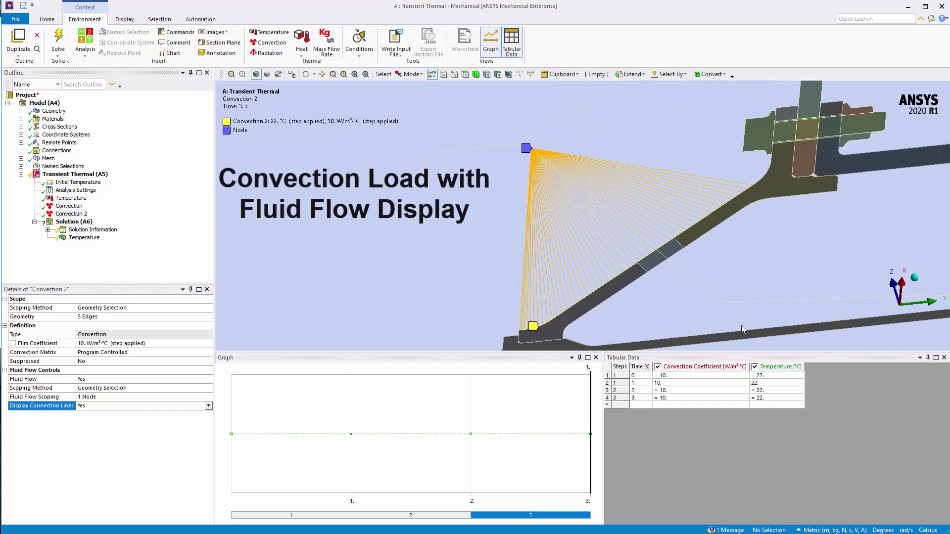
scroll(742, 324, up, 1)
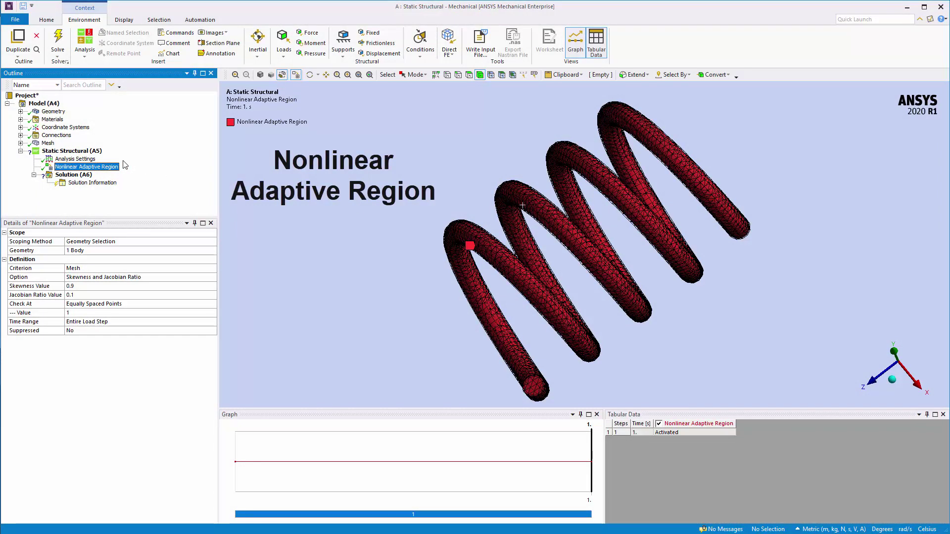
Step: Inspect the spring model's Static Structural Analysis Settings, focusing on the Large Deflection row
click(85, 160)
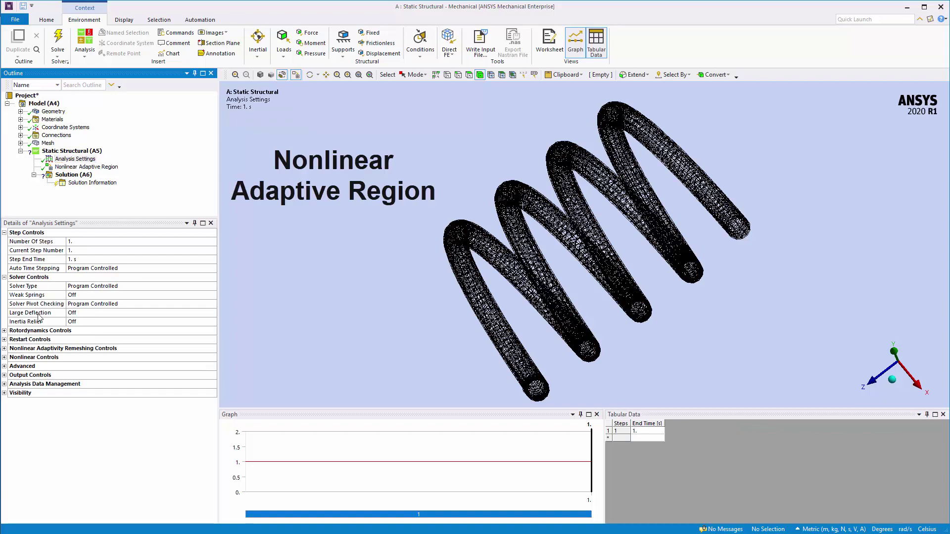
click(40, 313)
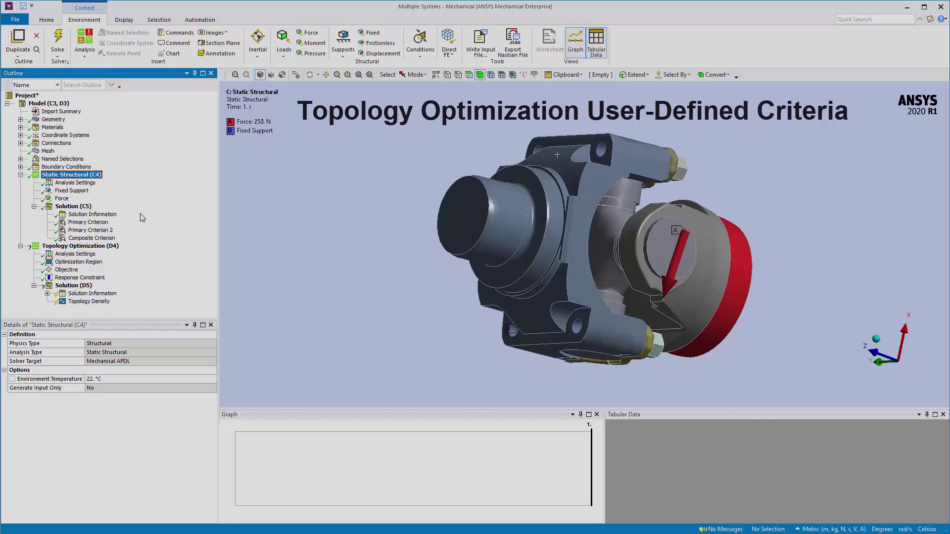
Step: Review Primary Criterion, keeping its spatial reduction on Average, and check the Composite Criterion worksheet
click(106, 223)
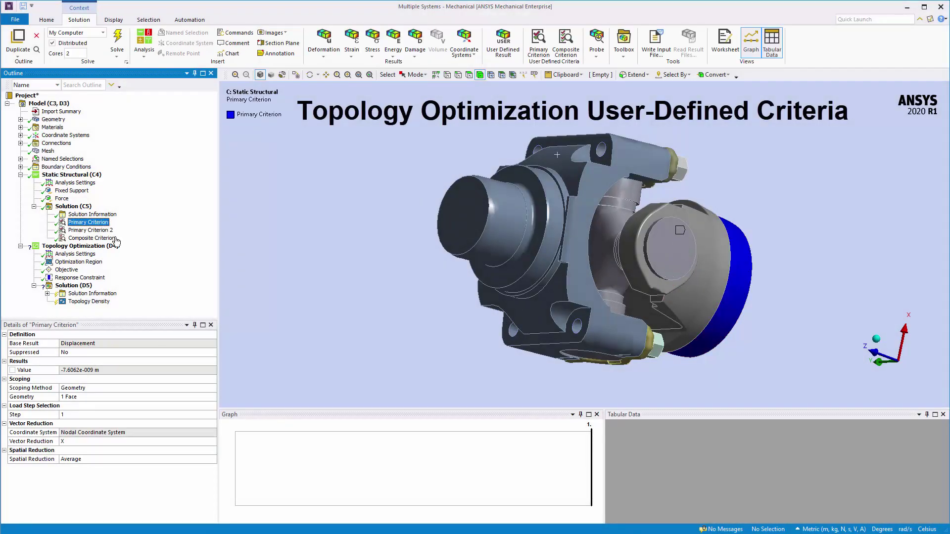
ctrl+click(119, 238)
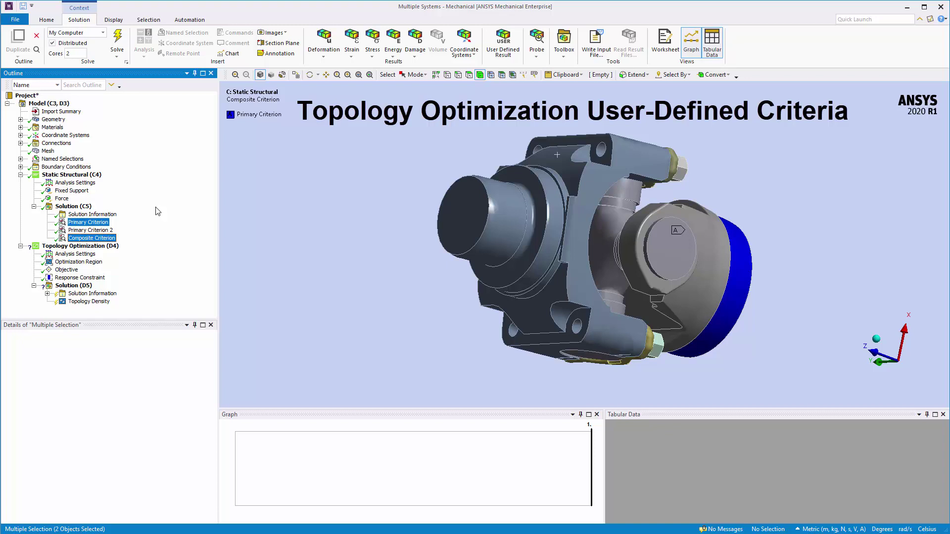
click(125, 221)
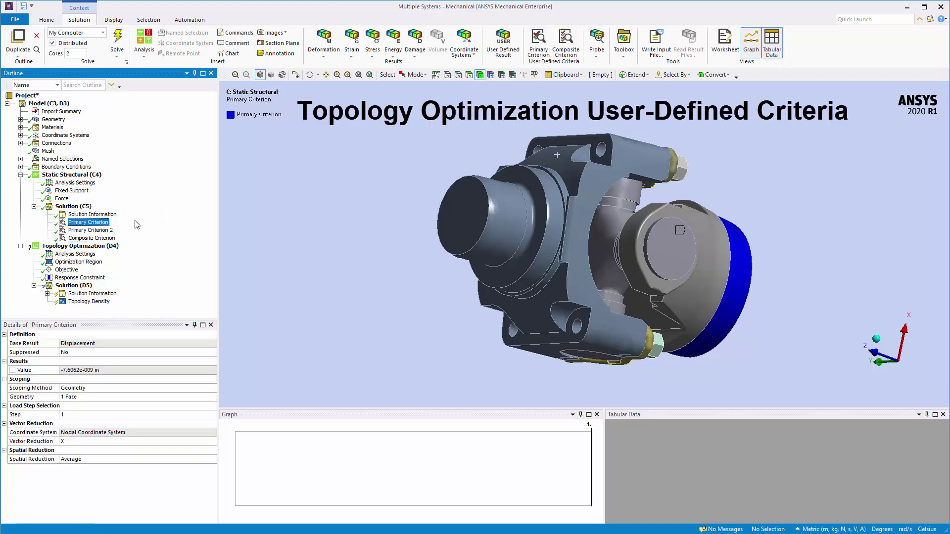
click(214, 461)
click(213, 460)
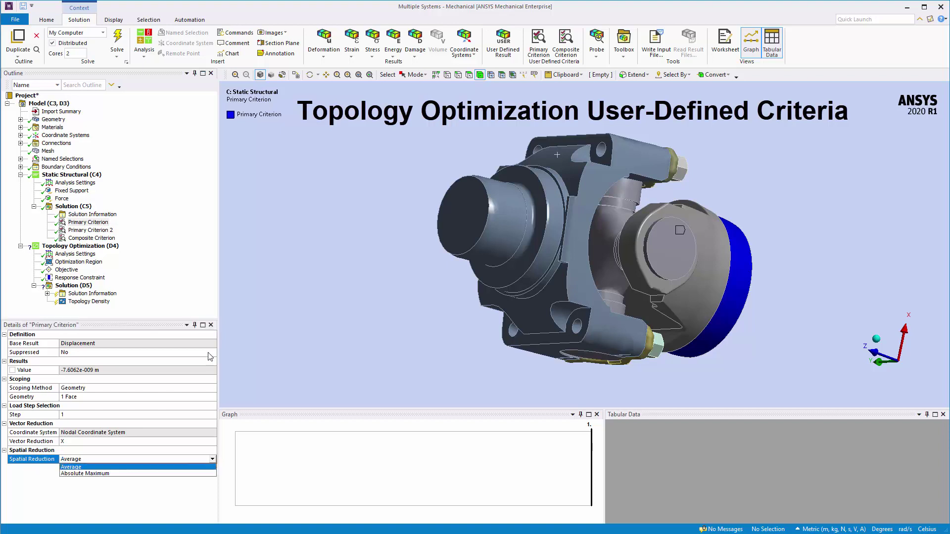
key(Escape)
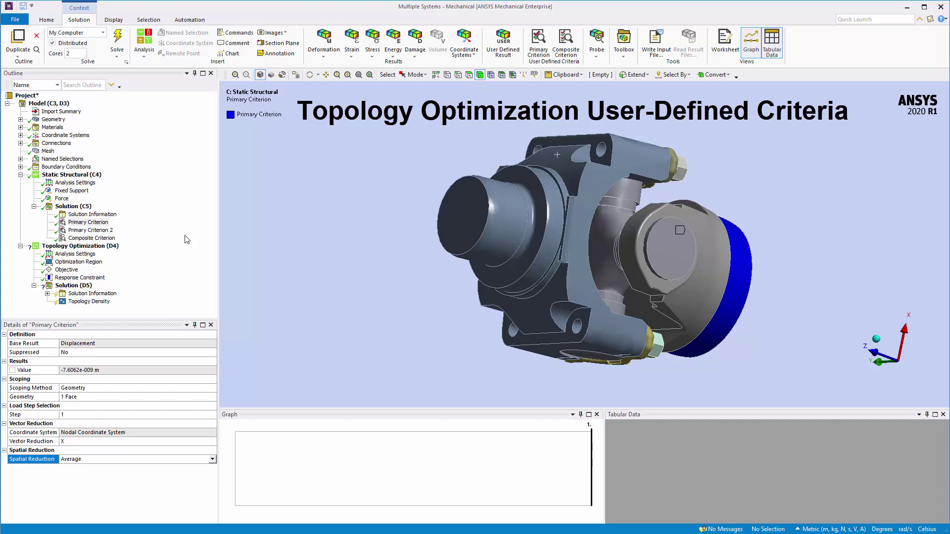
click(92, 238)
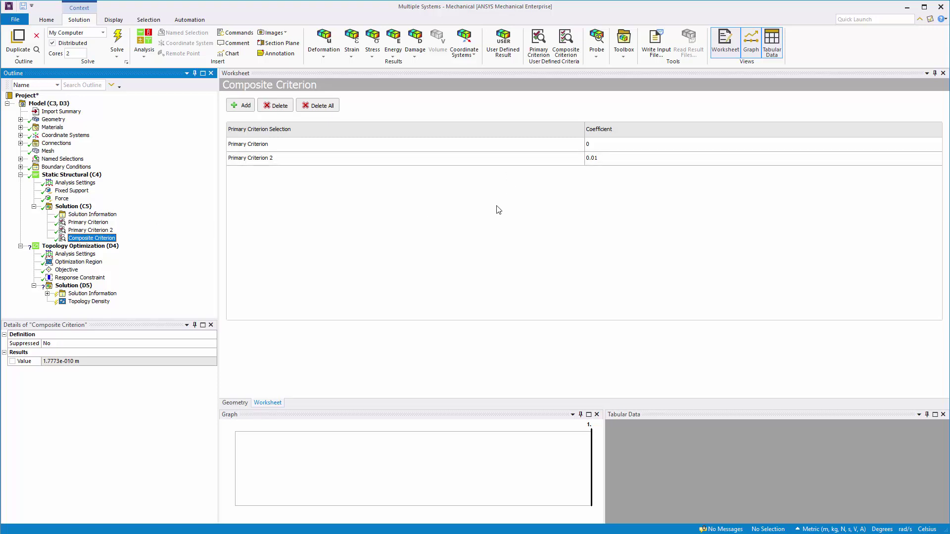
Step: Keep the Response Constraint's Criterion set to Primary Criterion
click(103, 279)
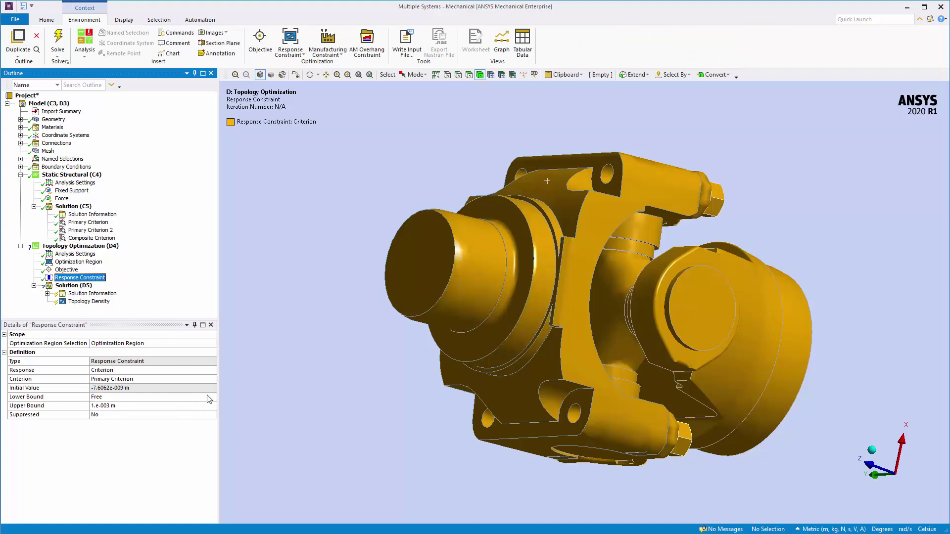
click(215, 378)
click(214, 379)
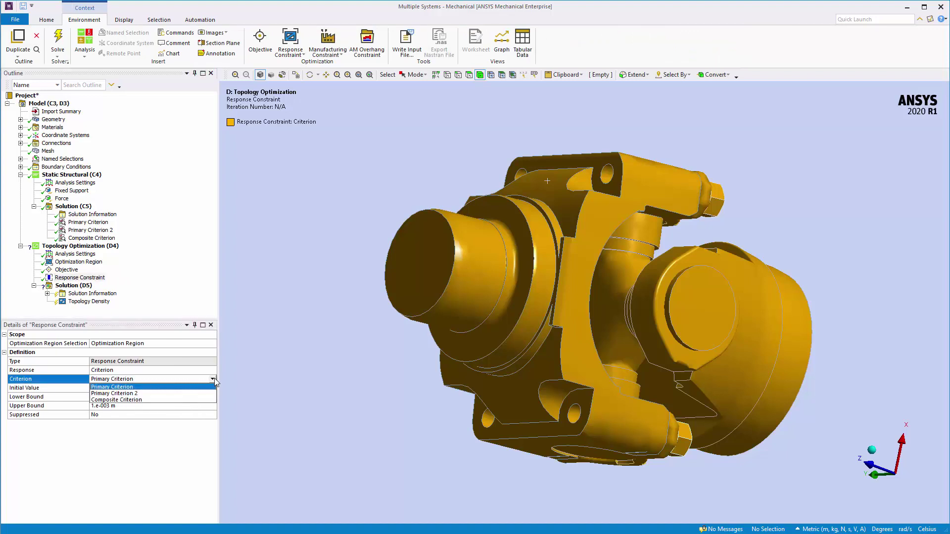
click(213, 386)
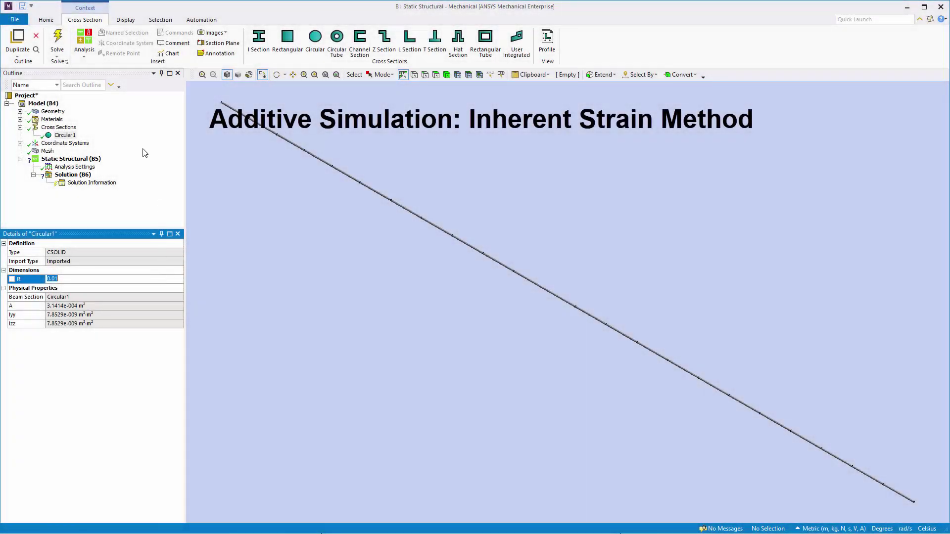
Step: Add a Rectangular Tube cross section and turn Profile off to show the line body
click(487, 45)
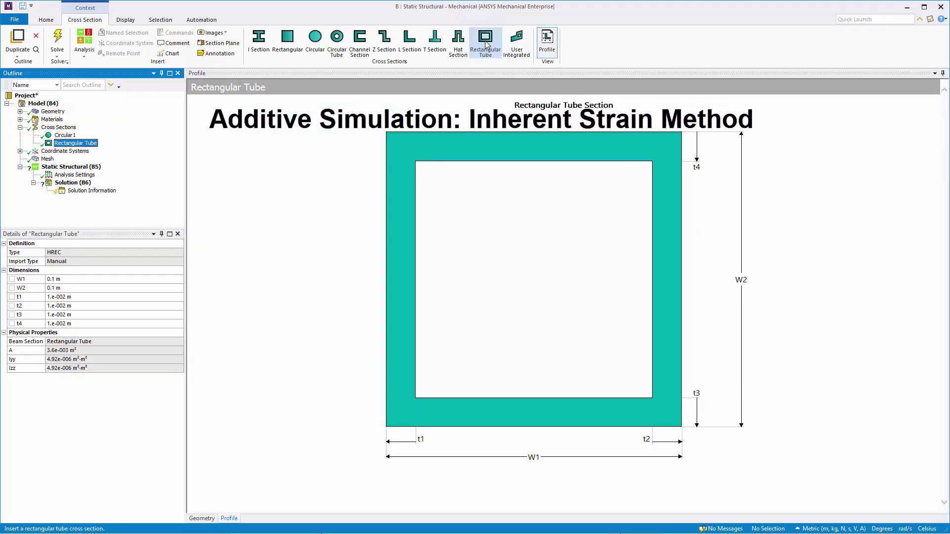
click(548, 42)
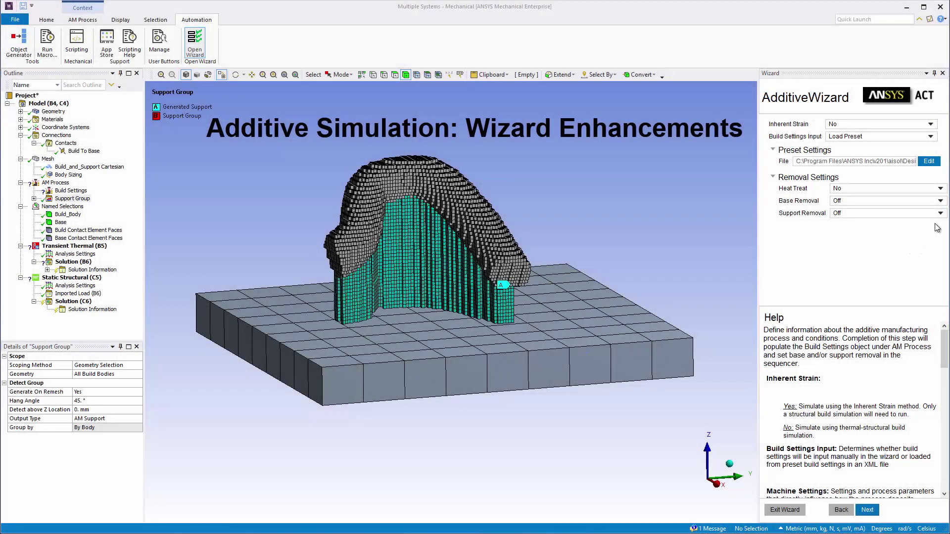
Step: In AdditiveWizard, choose Progressive base removal with a 0.5 cut step size in the +X direction
click(941, 202)
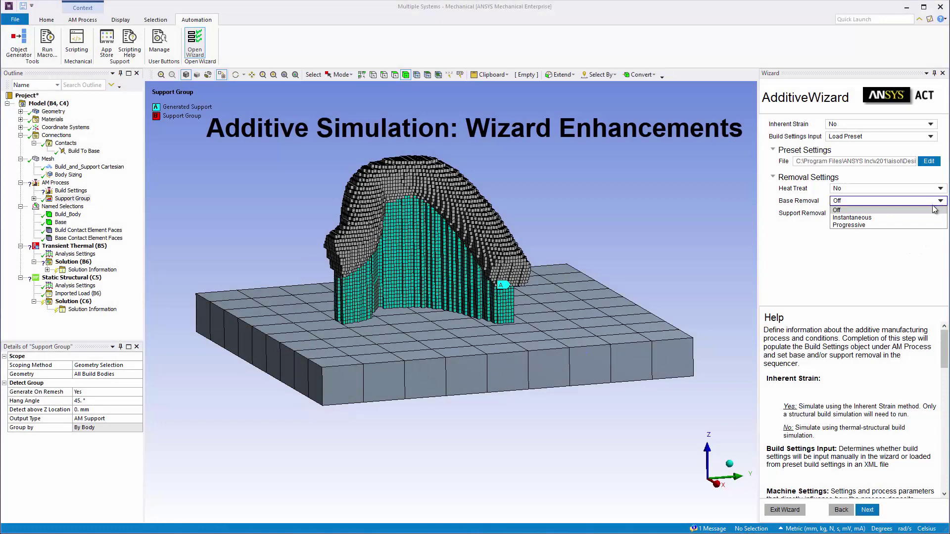
click(923, 225)
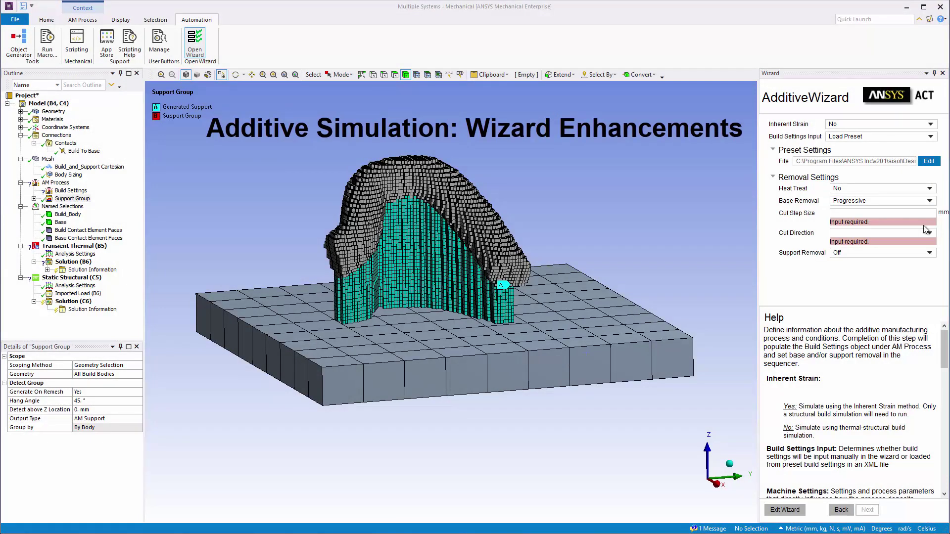
click(911, 214)
text(0.5)
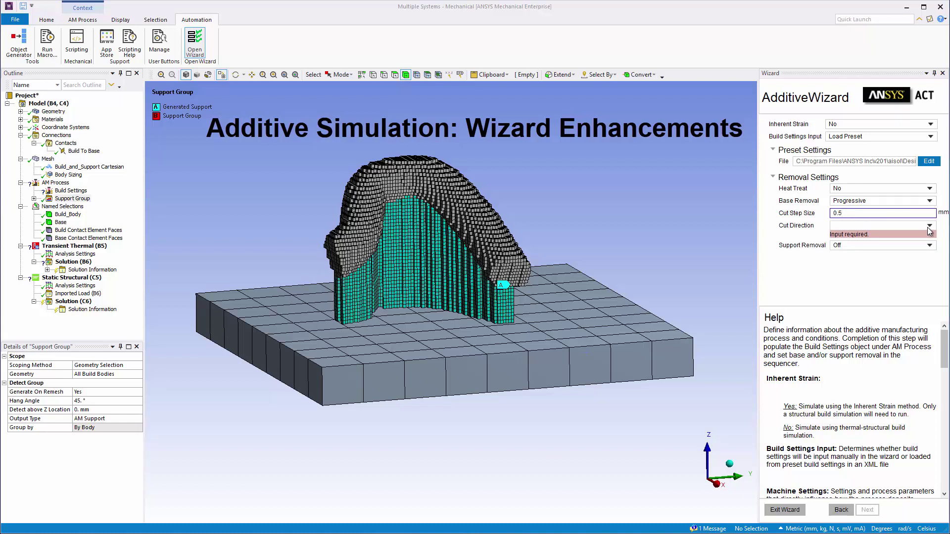
click(930, 225)
click(863, 236)
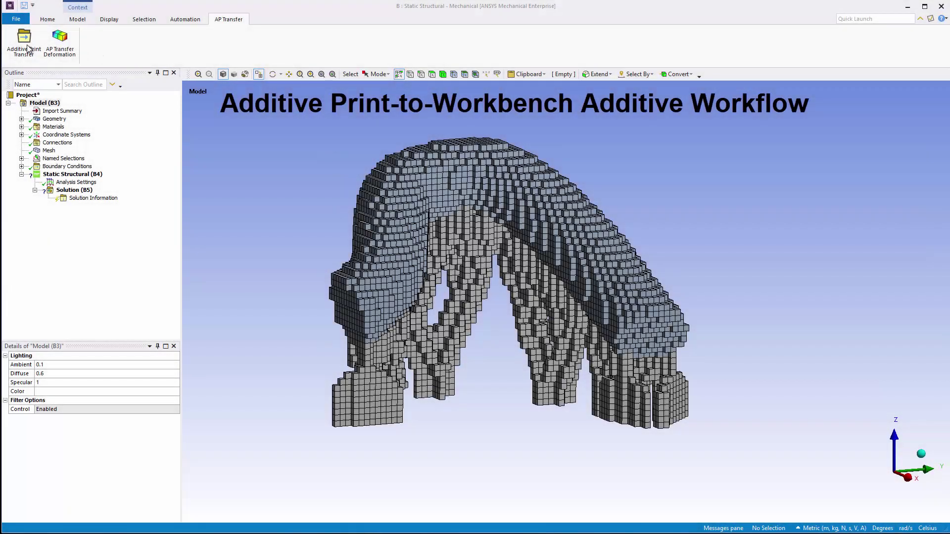
Step: Insert an Additive Print Transfer and set its Base Removal to Progressive
click(28, 46)
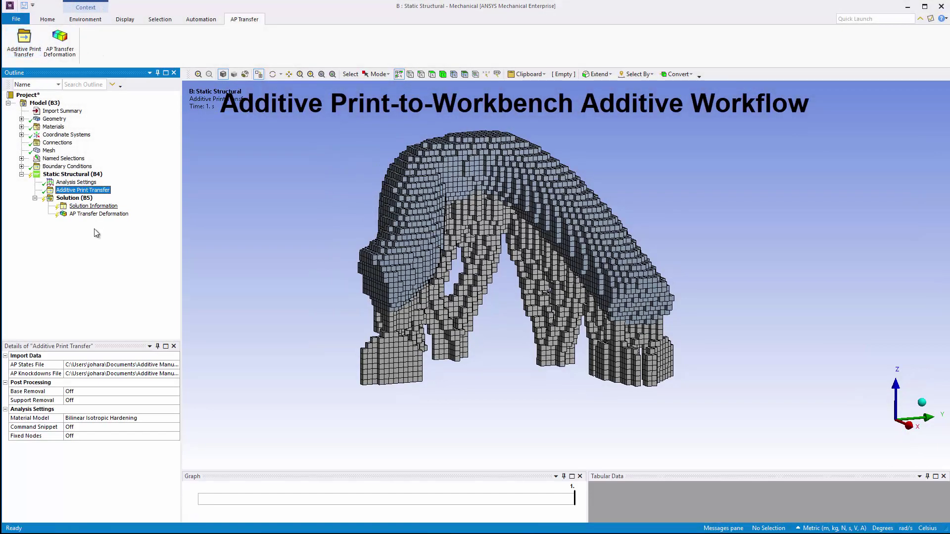
click(174, 393)
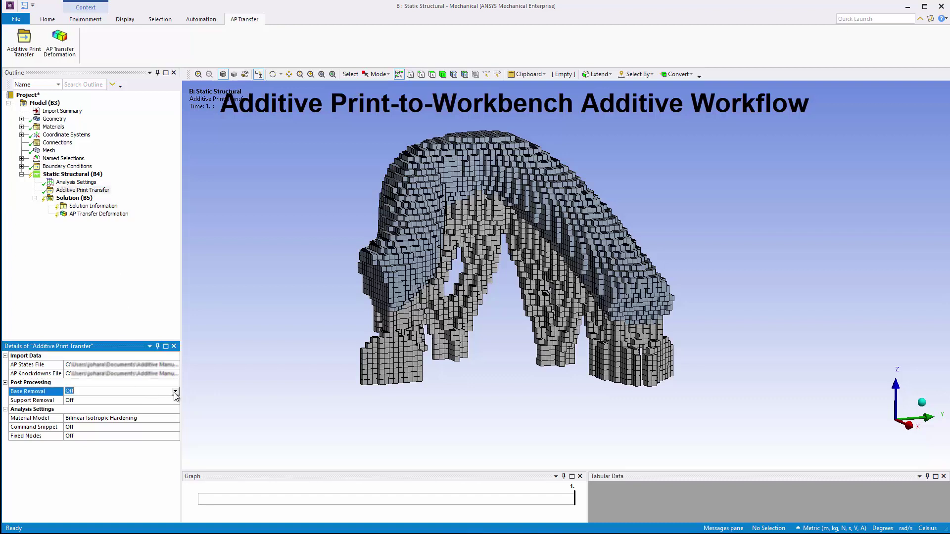
click(176, 393)
click(142, 407)
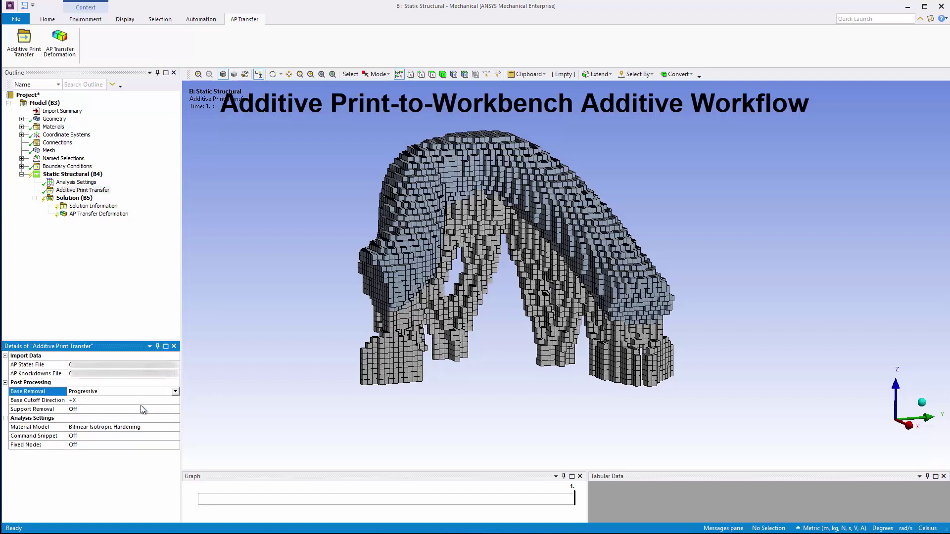